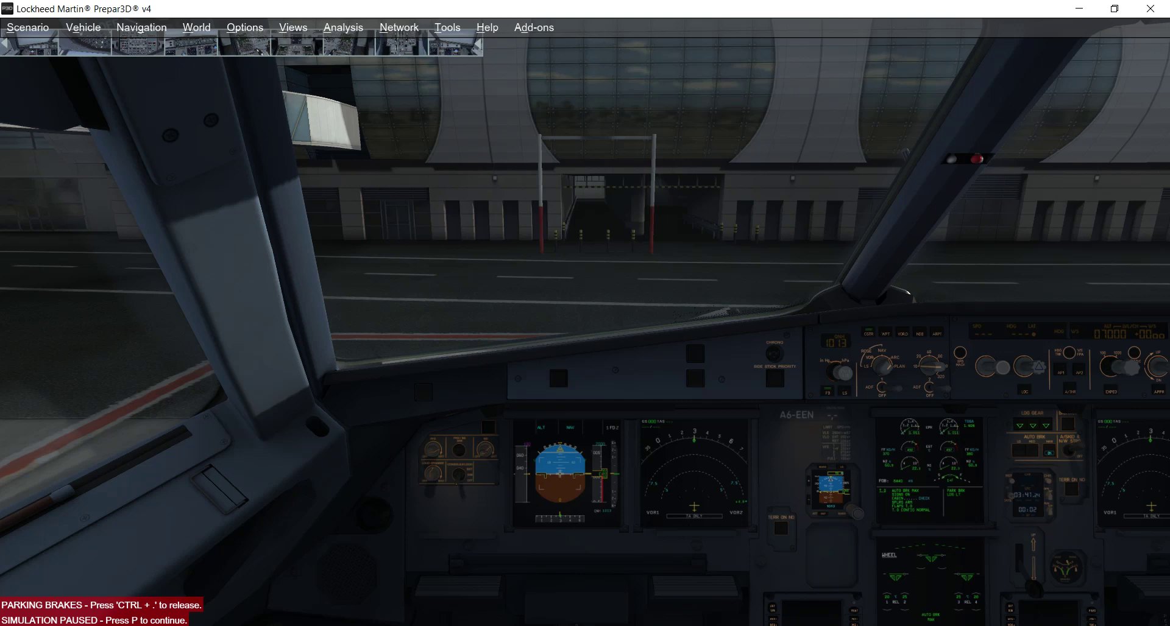
Unpause the simulation with the P key while the A321 stays parked at the gate.
{"action": "key", "text": "p"}
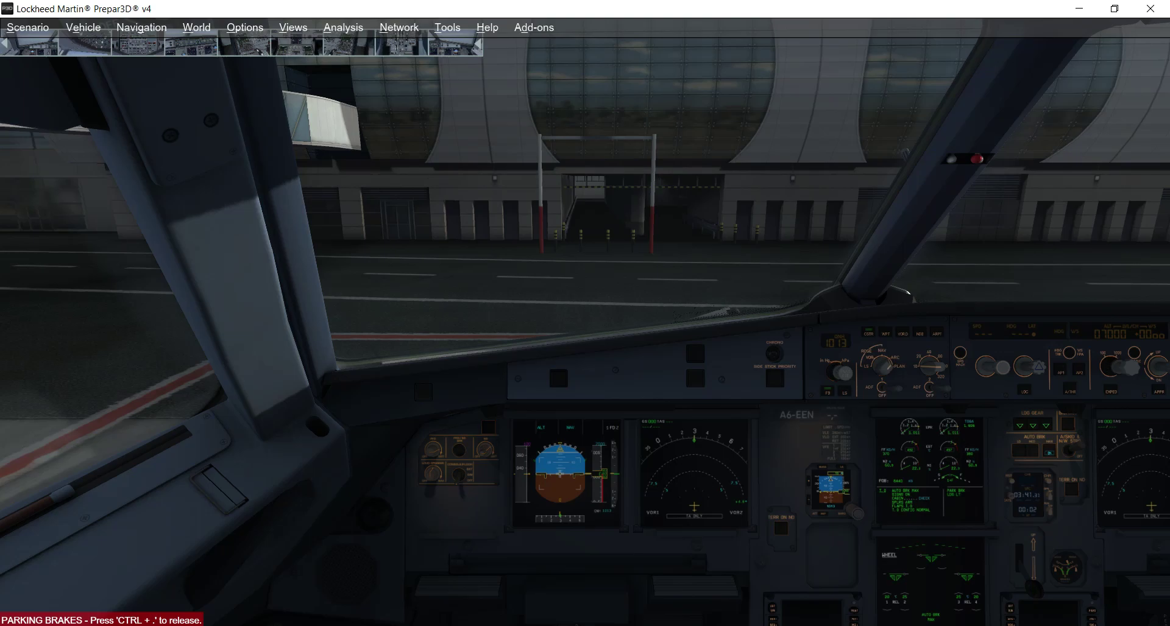
Cycle the cockpit view to the MCDU close-up.
{"action": "key", "text": "a"}
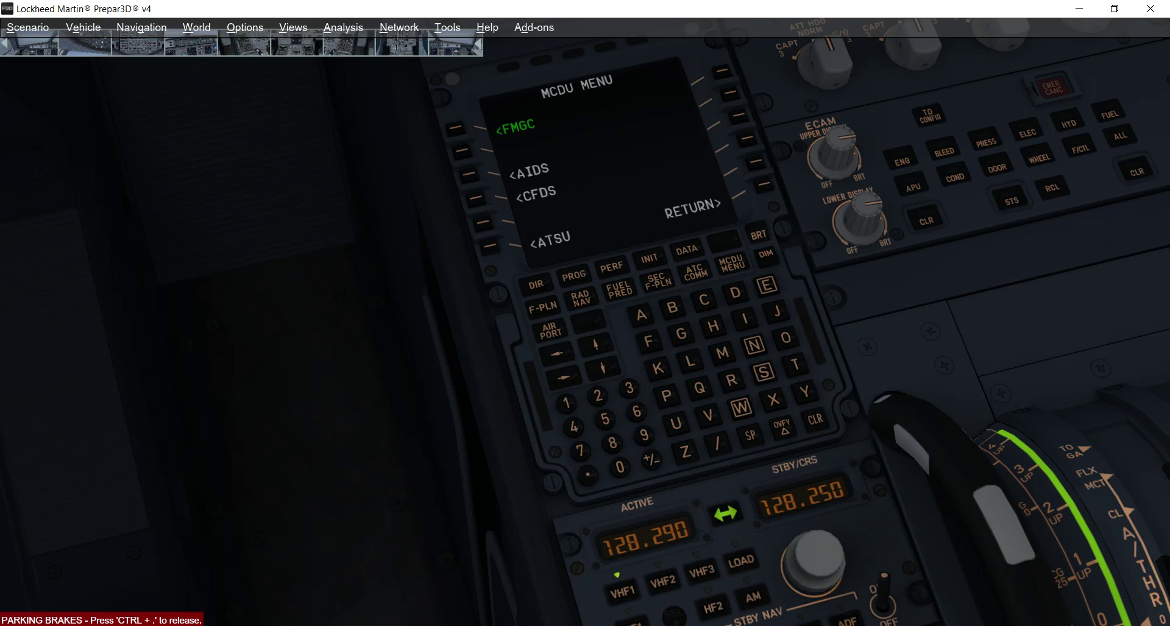
{"action": "key", "text": "shift+3"}
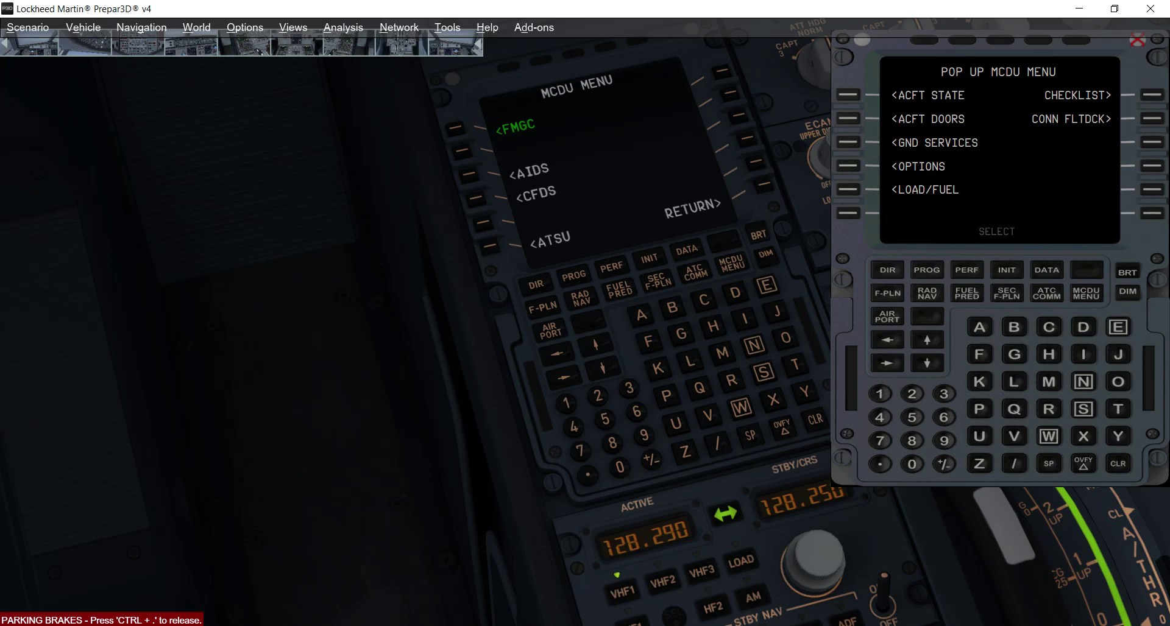
Drag the pop-up MCDU window toward the centre of the screen.
{"action": "left_click_drag", "start_coordinate": [975, 40], "coordinate": [847, 105]}
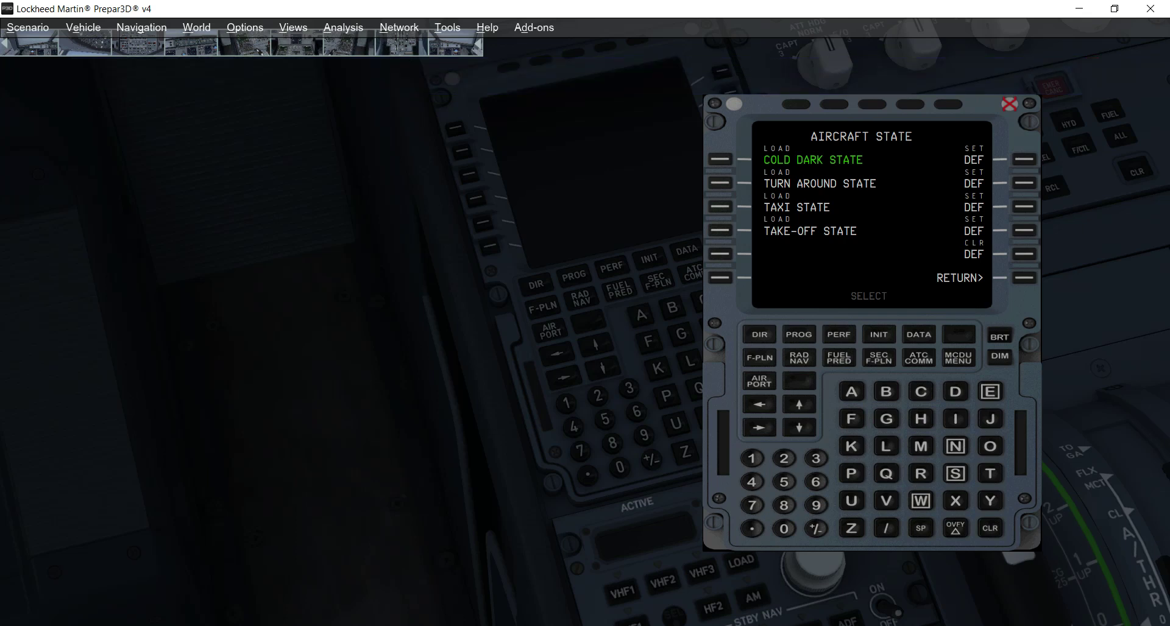
Move the pop-up MCDU to the left side, uncovering the cockpit's own MCDU.
{"action": "left_click_drag", "start_coordinate": [871, 314], "coordinate": [242, 309]}
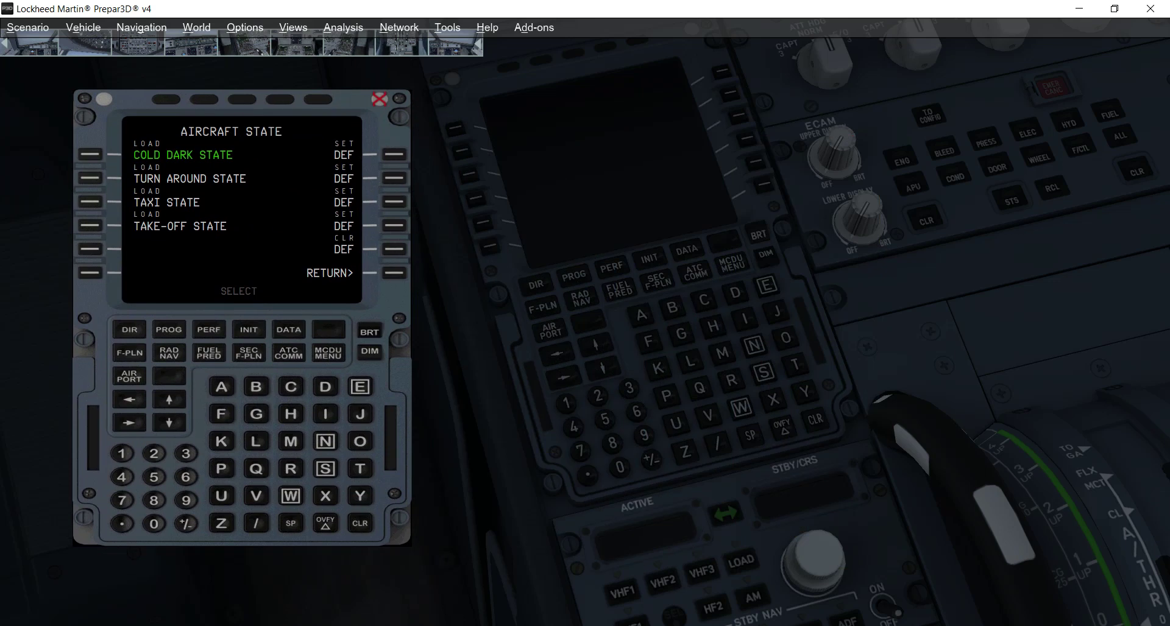
View the aircraft doors page on the pop-up MCDU, ending back on its main menu.
{"action": "left_click", "coordinate": [395, 272]}
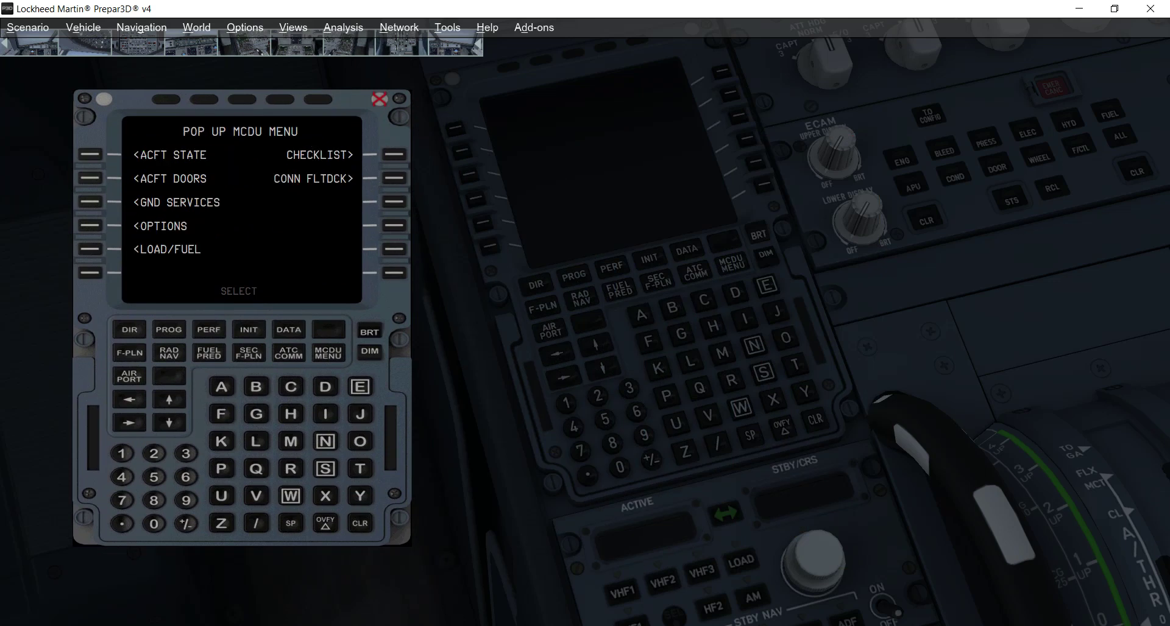
{"action": "left_click", "coordinate": [90, 178]}
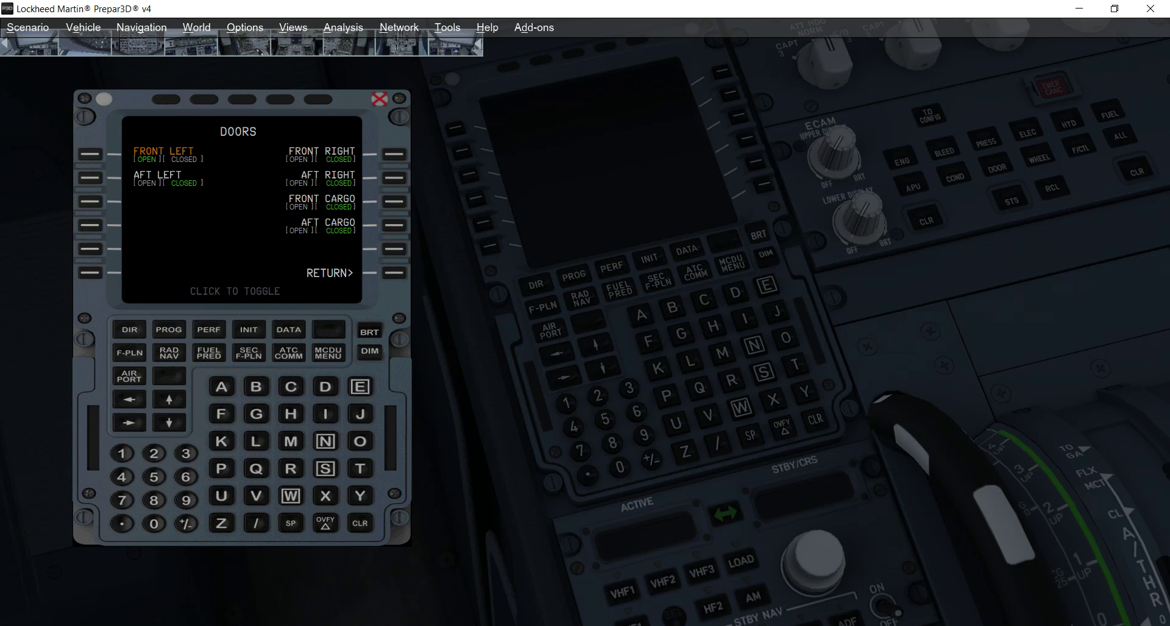
{"action": "left_click", "coordinate": [395, 273]}
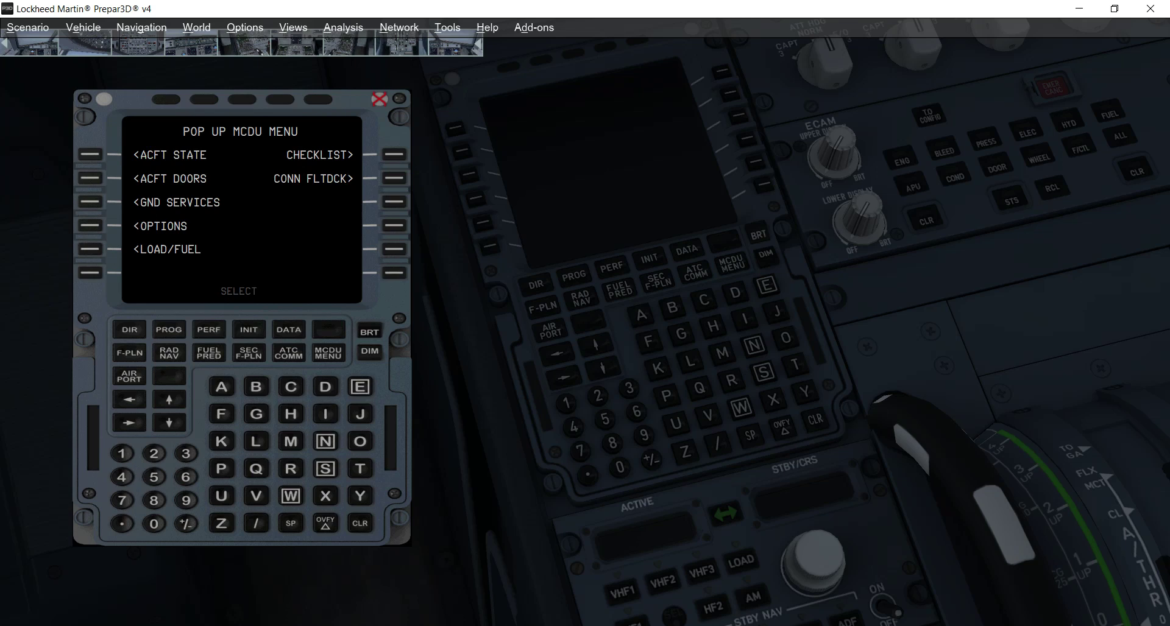